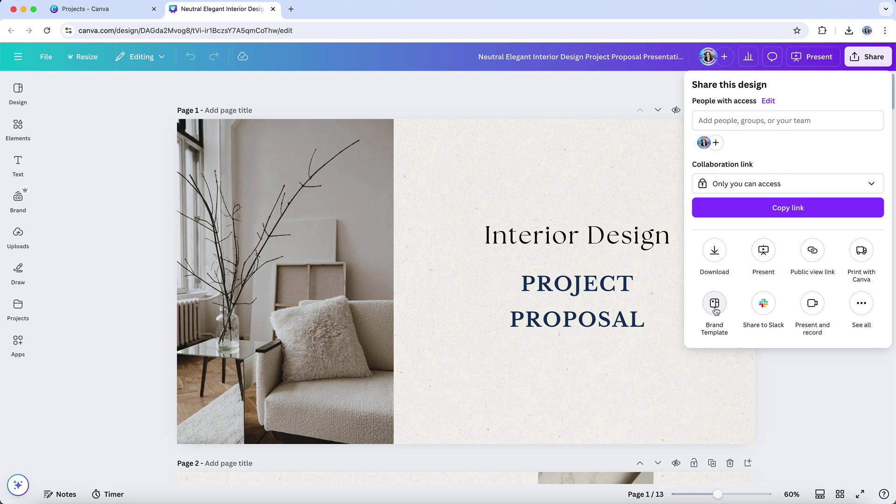
# Publish the interior design proposal presentation as a Brand Template in the Your projects folder
pyautogui.click(714, 303)
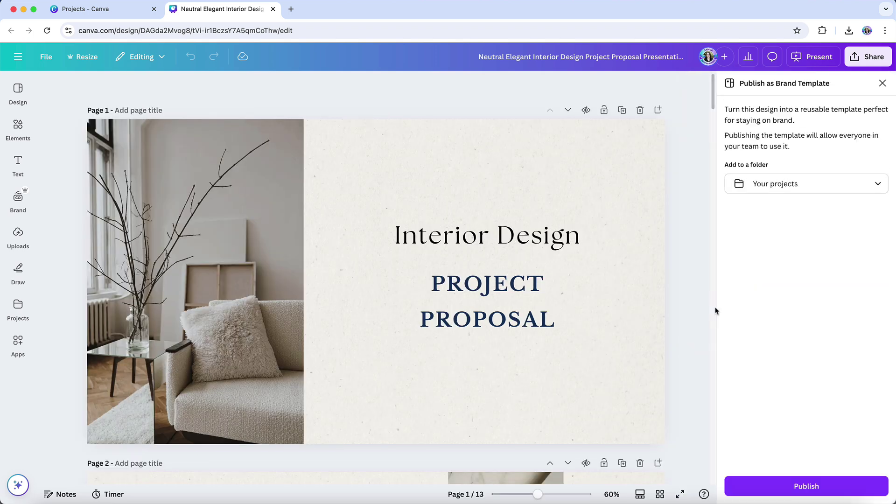
pyautogui.click(819, 485)
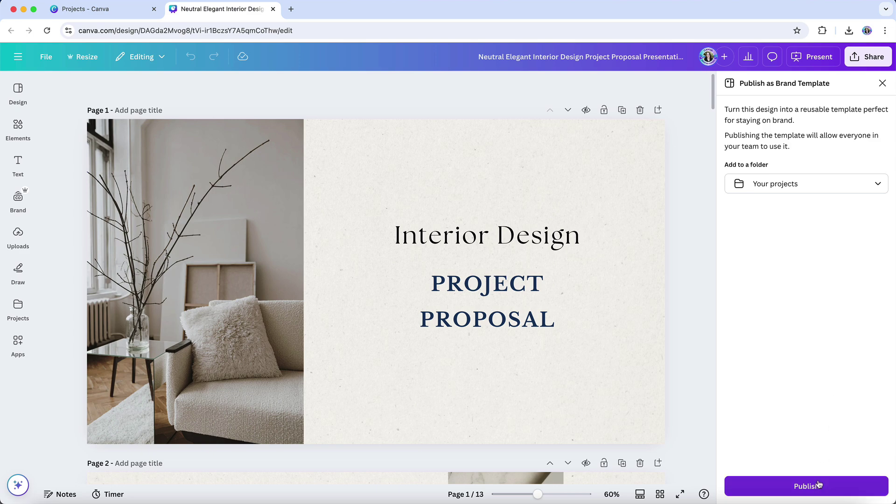
pyautogui.click(819, 485)
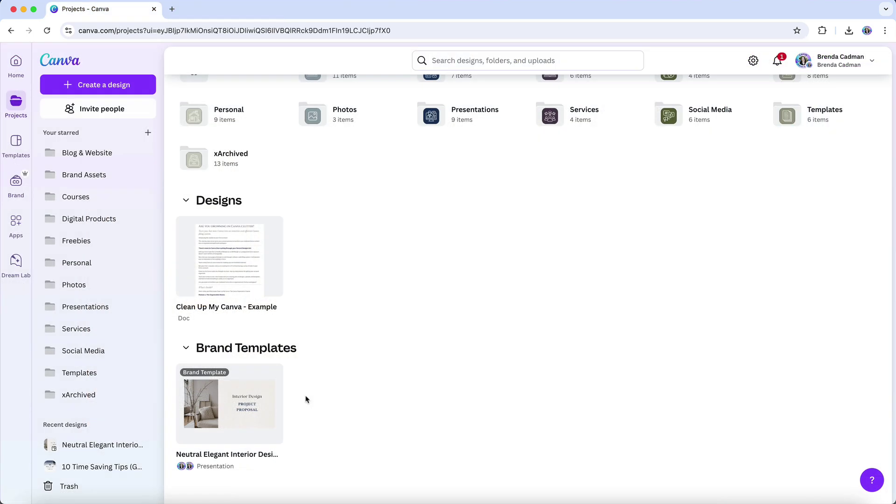
# Create a design from the Neutral Elegant Interior Design Brand Template and select the "Copy of" prefix in its title
pyautogui.click(249, 403)
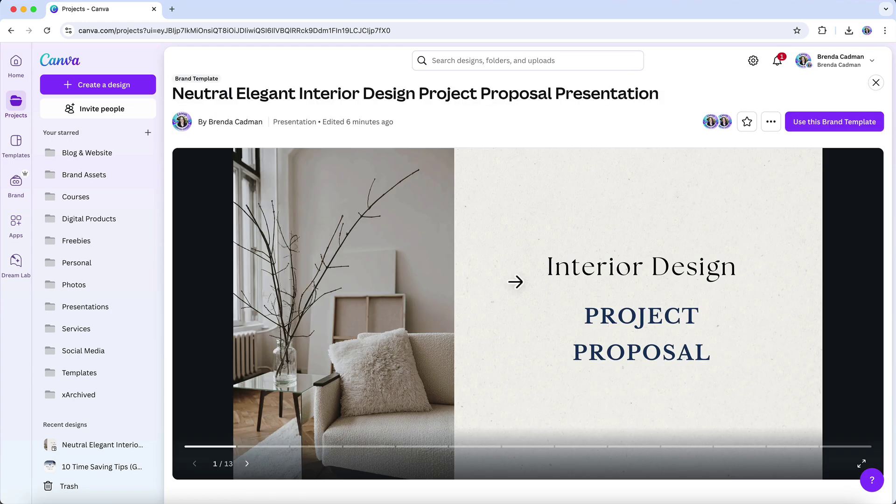
pyautogui.click(839, 126)
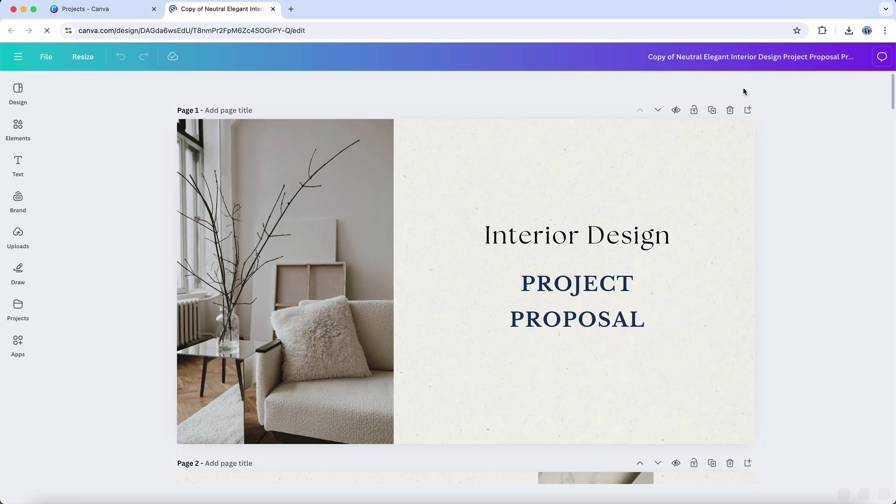
pyautogui.moveTo(478, 56); pyautogui.dragTo(505, 57)
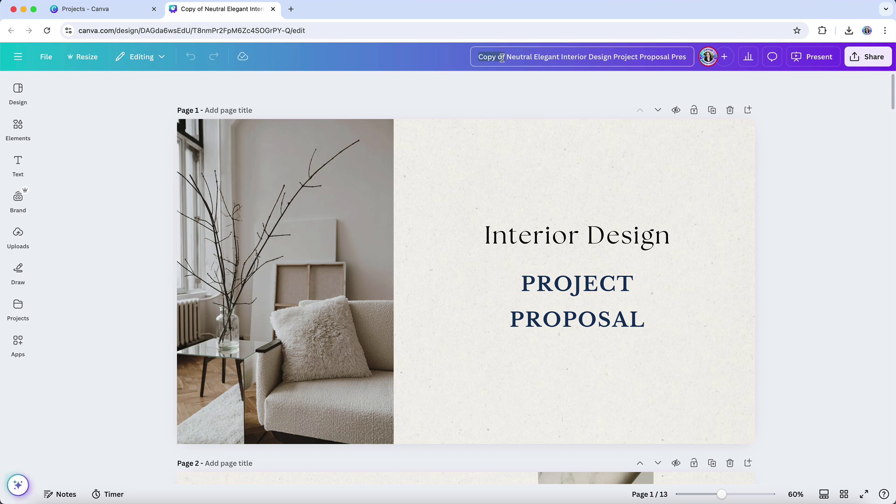
pyautogui.click(480, 98)
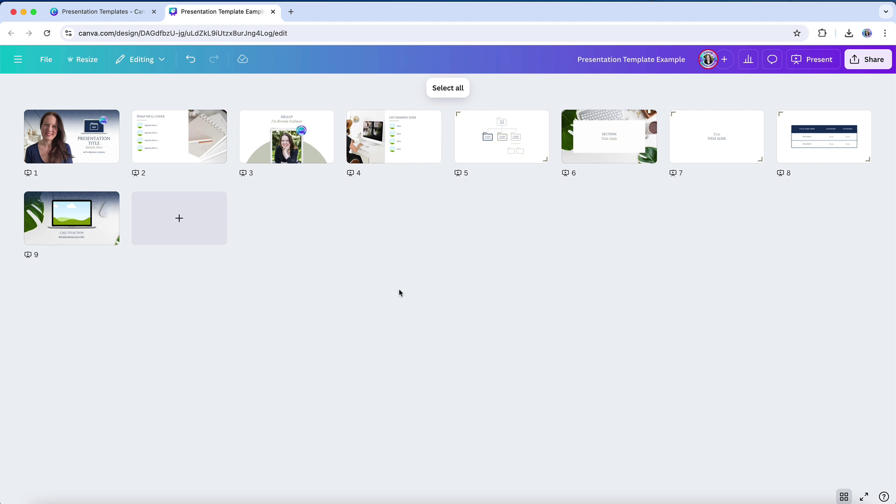
# Duplicate the list example slide on page 4 and delete the folder diagram slide on page 6
pyautogui.click(407, 147)
pyautogui.press('super+d')
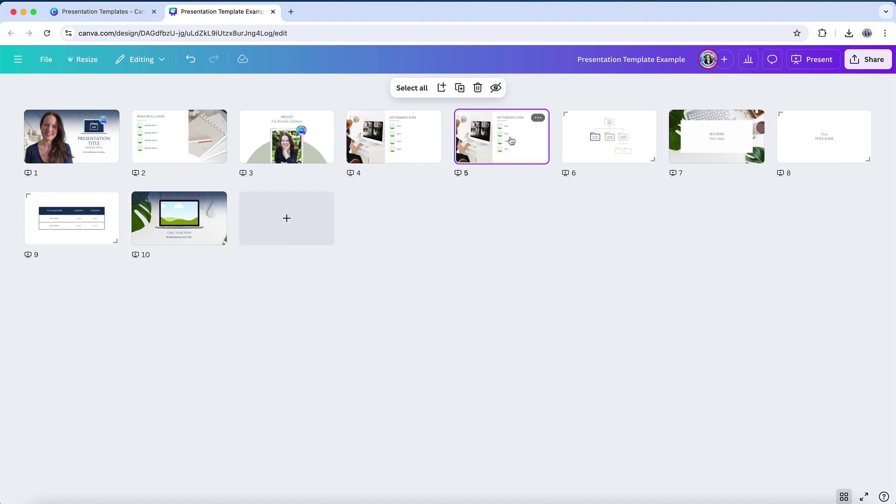
pyautogui.click(602, 149)
pyautogui.press('Delete')
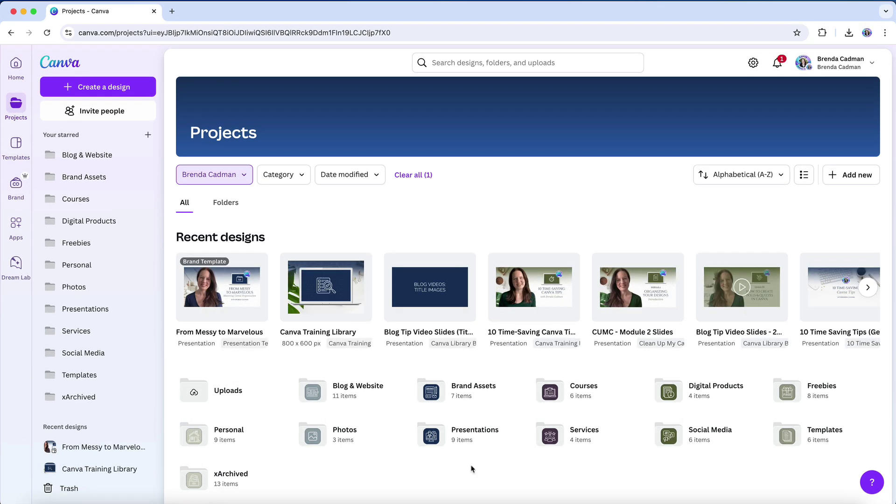
# Select the three Test Design presentations in Projects together and move them to the trash
pyautogui.scroll(-1, 472, 468)
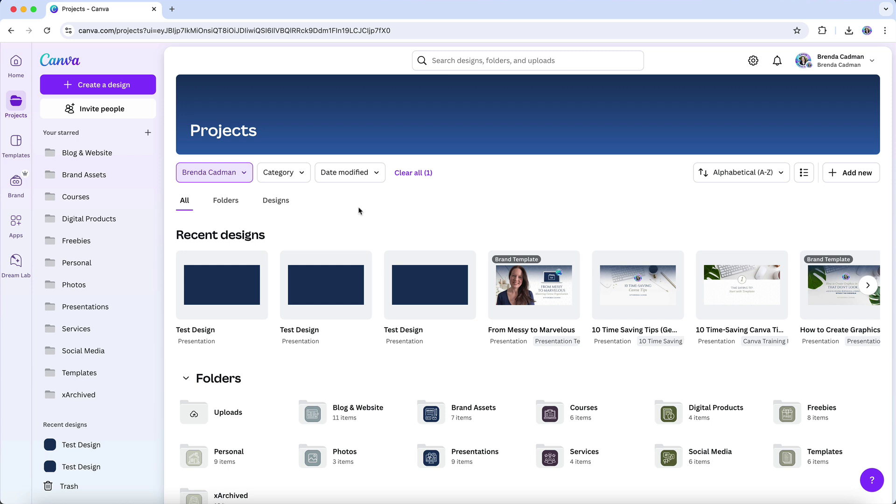
pyautogui.scroll(-5, 359, 210)
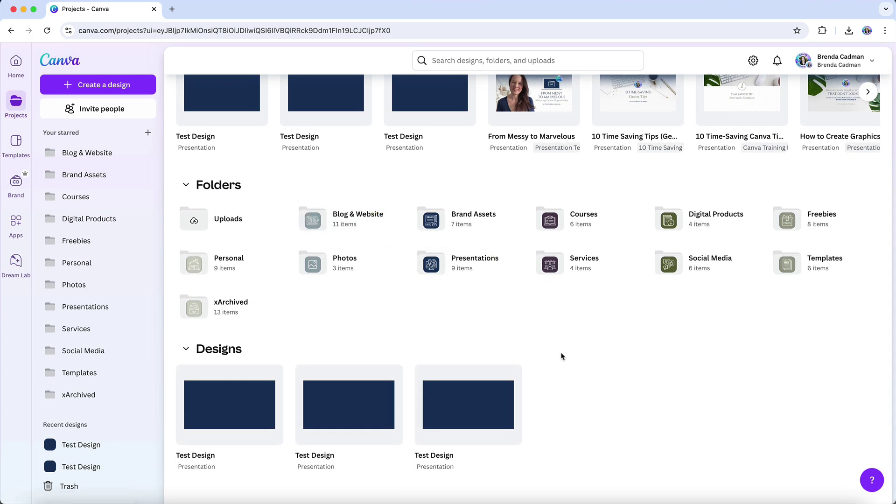
pyautogui.moveTo(569, 399); pyautogui.dragTo(218, 445)
pyautogui.click(546, 466)
pyautogui.click(509, 298)
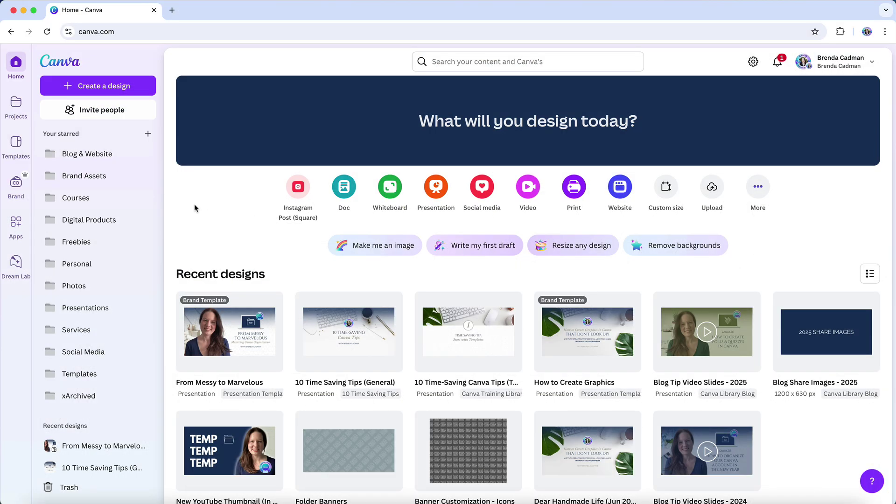
# Open the starred content in the template library
pyautogui.click(19, 153)
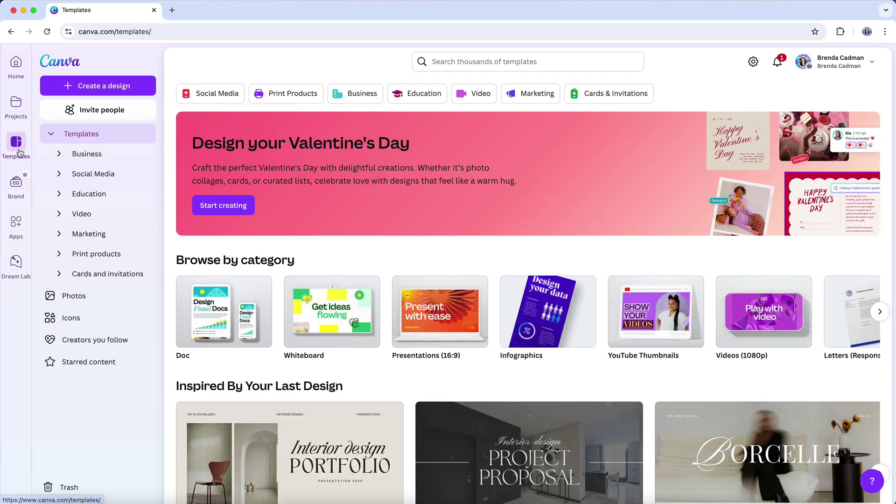
pyautogui.click(99, 368)
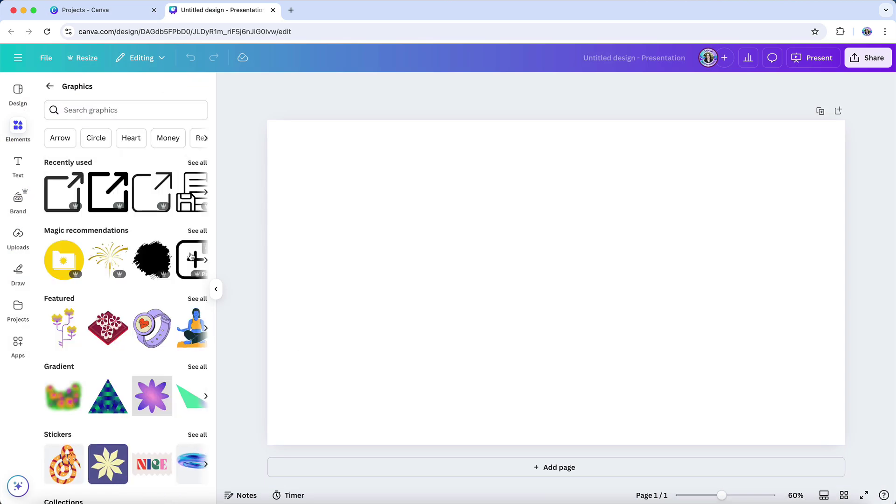
# Add the Save Document icon from the recently used graphics to the 1 - Elements folder
pyautogui.click(196, 163)
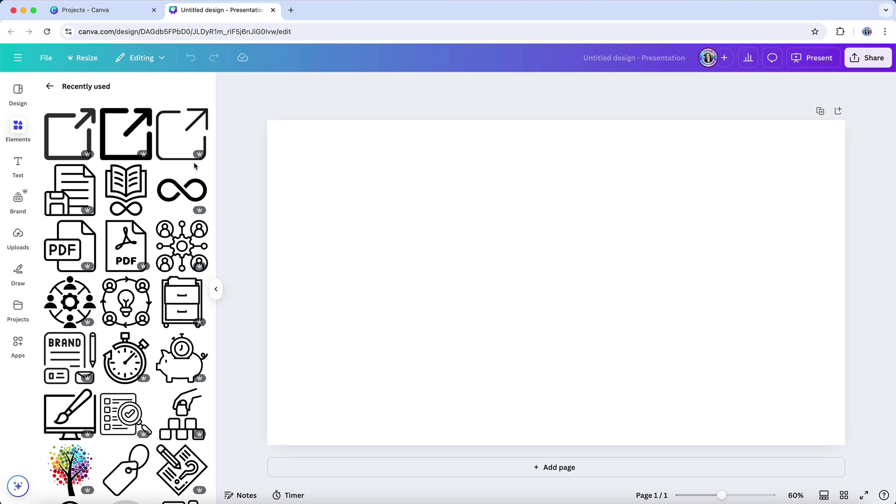
pyautogui.moveTo(86, 179)
pyautogui.click(89, 174)
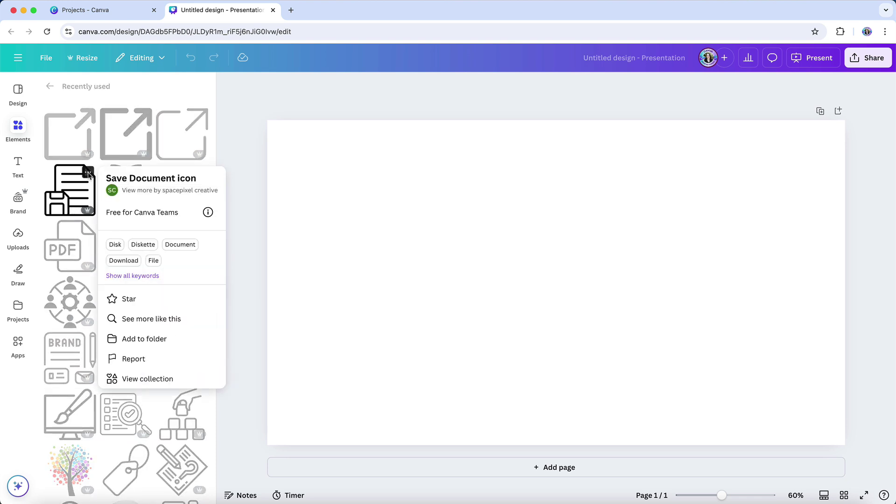
pyautogui.click(157, 339)
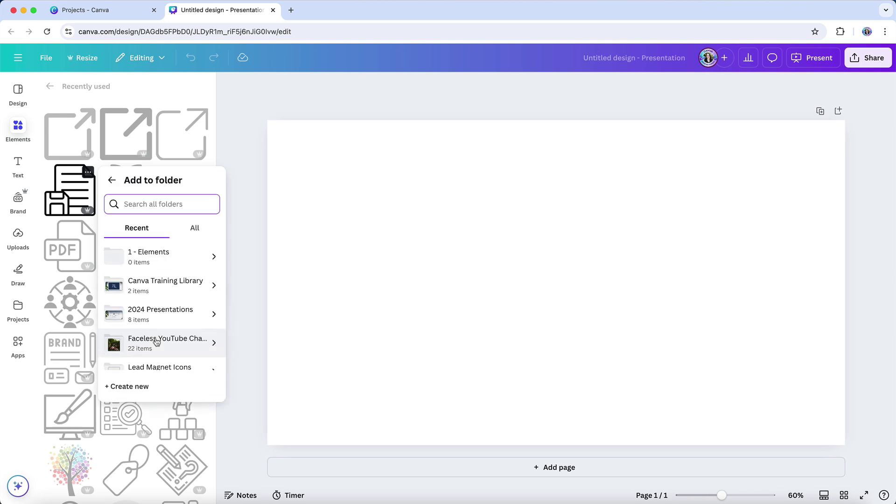
pyautogui.click(177, 266)
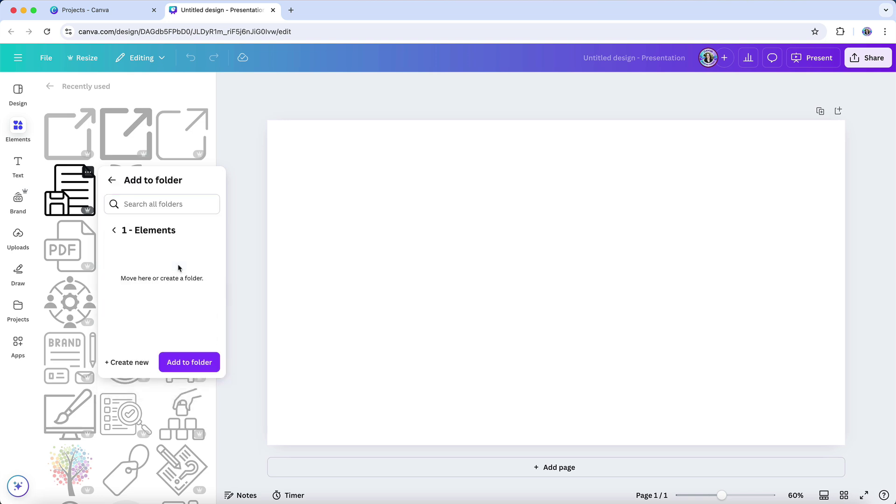
pyautogui.click(184, 362)
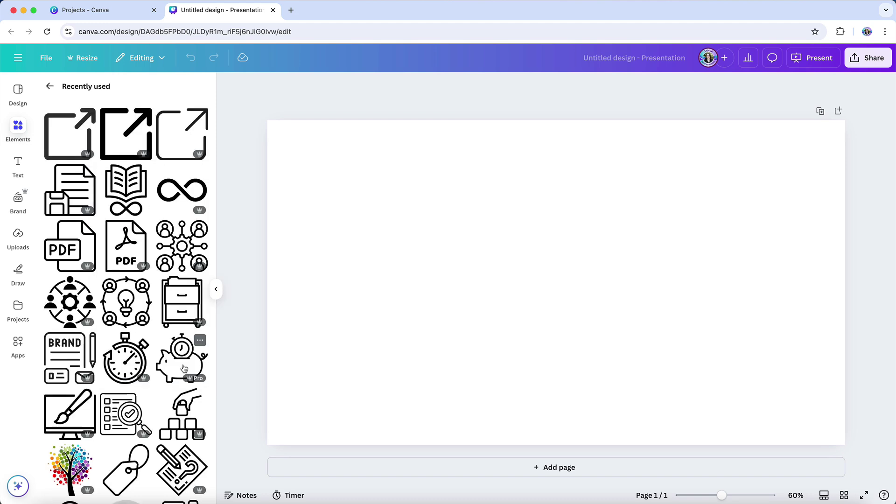
# Insert the Save Document icon from the 1 - Elements project folder onto the blank presentation page
pyautogui.click(17, 309)
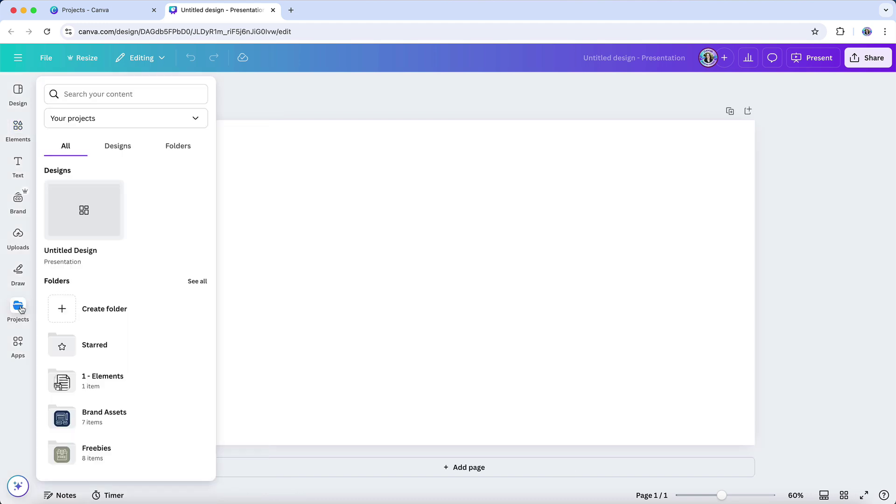
pyautogui.click(172, 144)
pyautogui.click(92, 245)
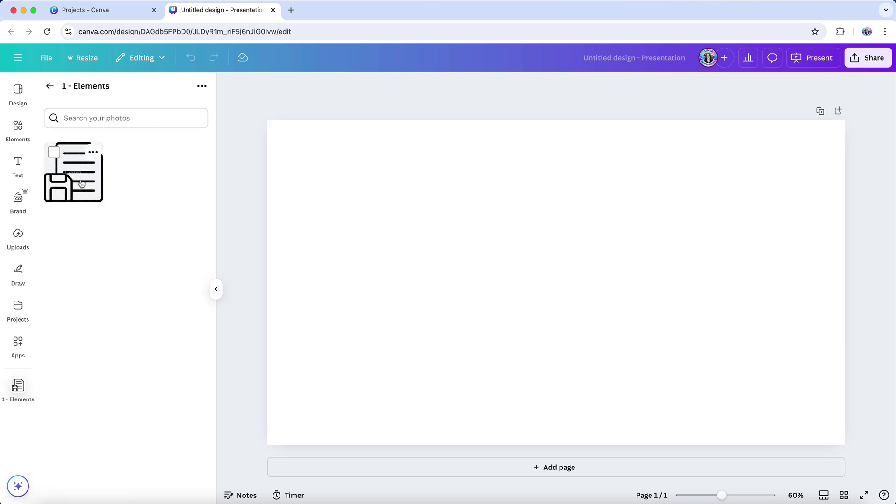
pyautogui.click(81, 183)
pyautogui.click(310, 119)
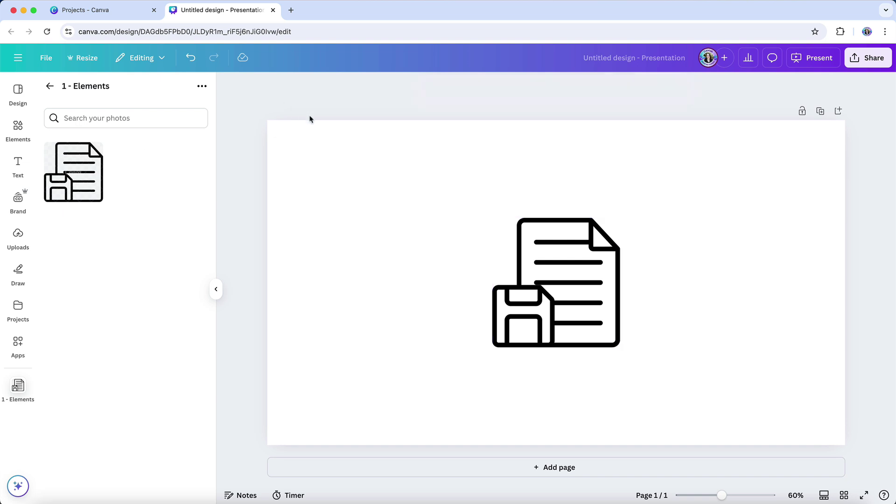
pyautogui.click(215, 289)
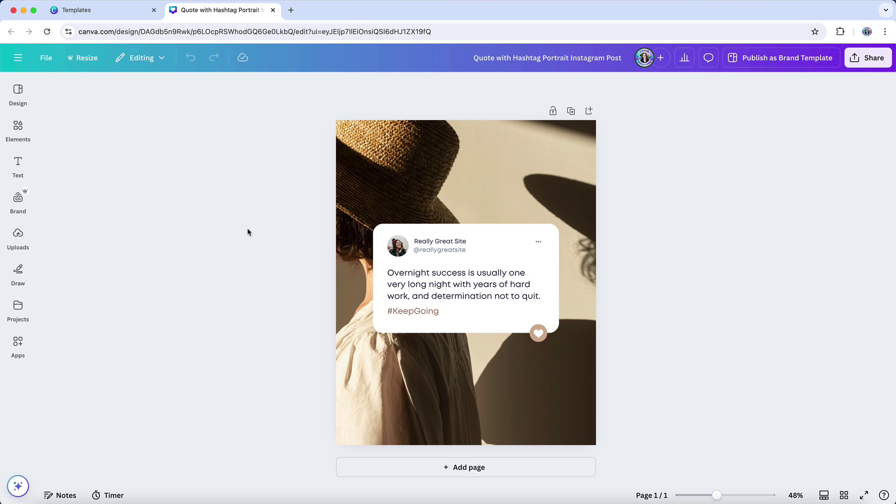
# Copy and resize the Instagram quote post as a Pinterest Pin (1000 × 1500 px) and Your Story, and open the resized designs
pyautogui.click(89, 65)
pyautogui.click(97, 88)
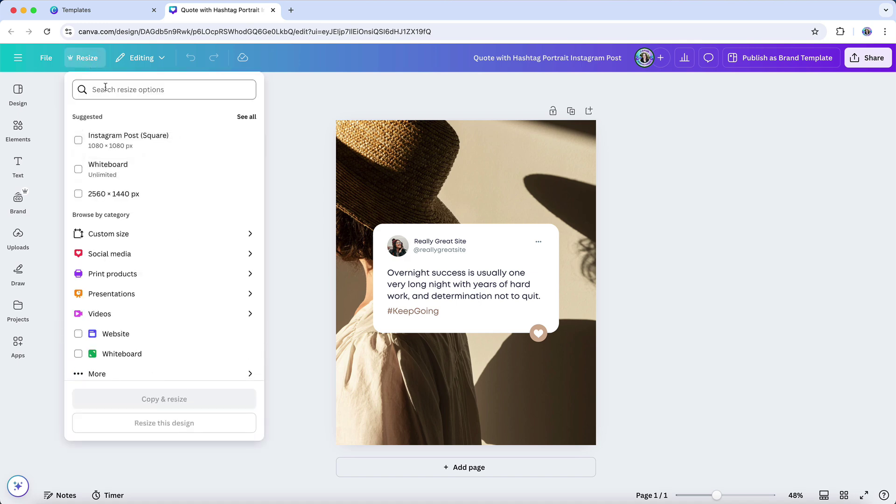
pyautogui.write('pinterest')
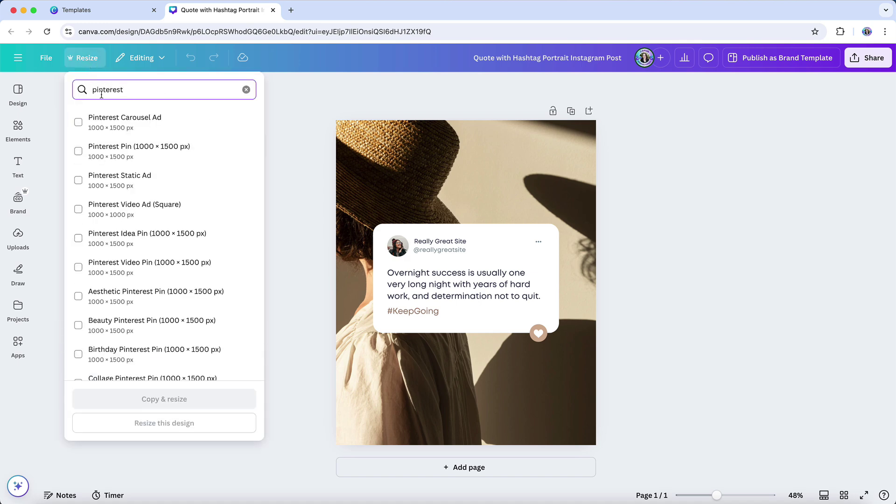
pyautogui.click(78, 151)
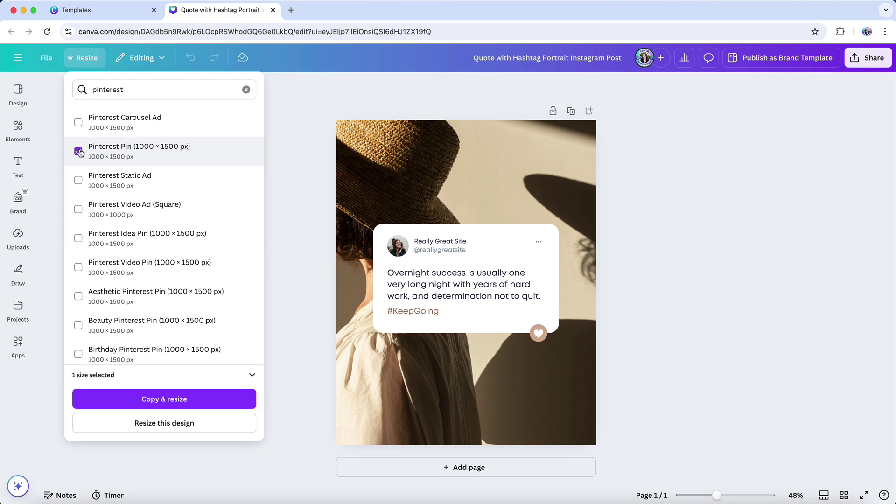
pyautogui.click(250, 377)
pyautogui.click(195, 400)
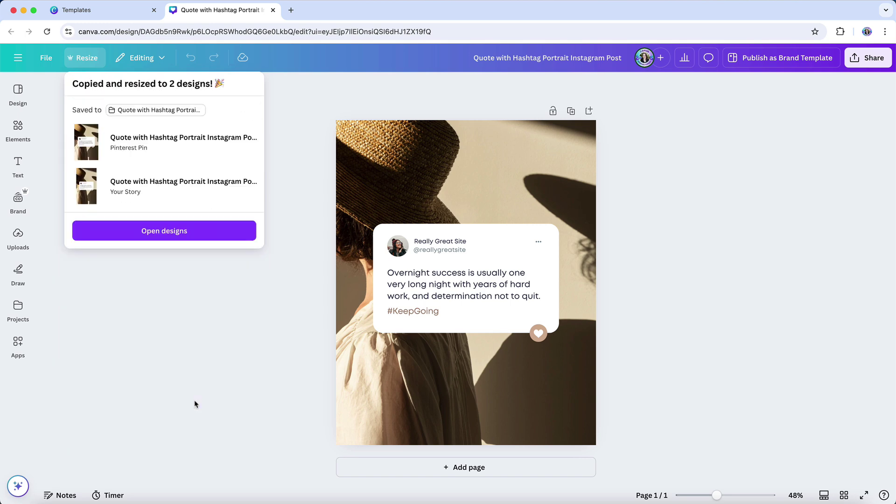
pyautogui.click(201, 233)
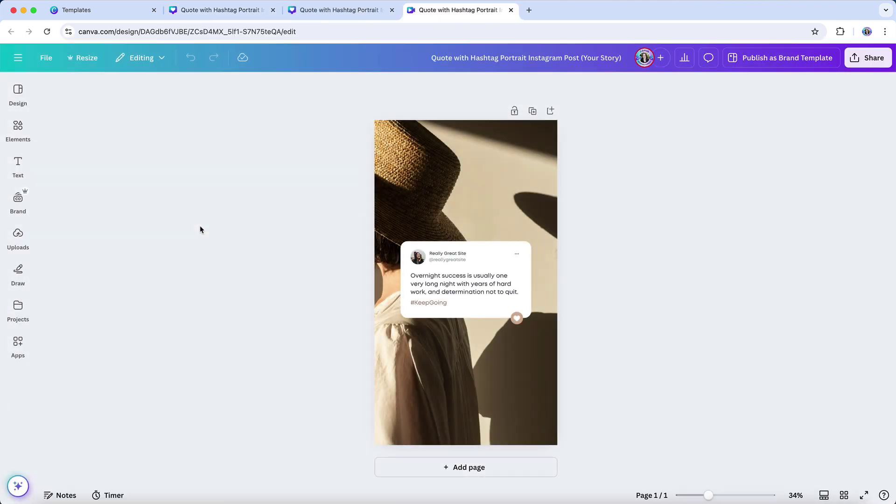
pyautogui.click(332, 10)
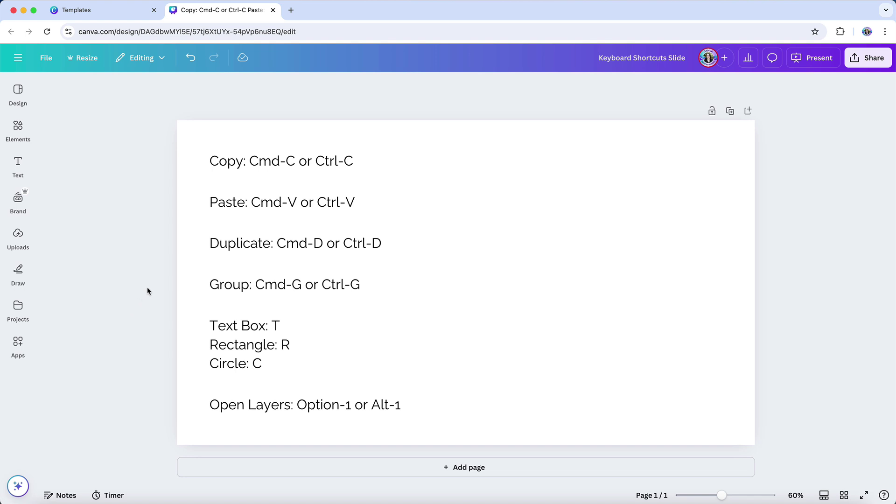
# Copy and paste the "Copy: Cmd-C or Ctrl-C" line and place a duplicate of the "Duplicate: Cmd-D or Ctrl-D" line beside the original
pyautogui.click(299, 162)
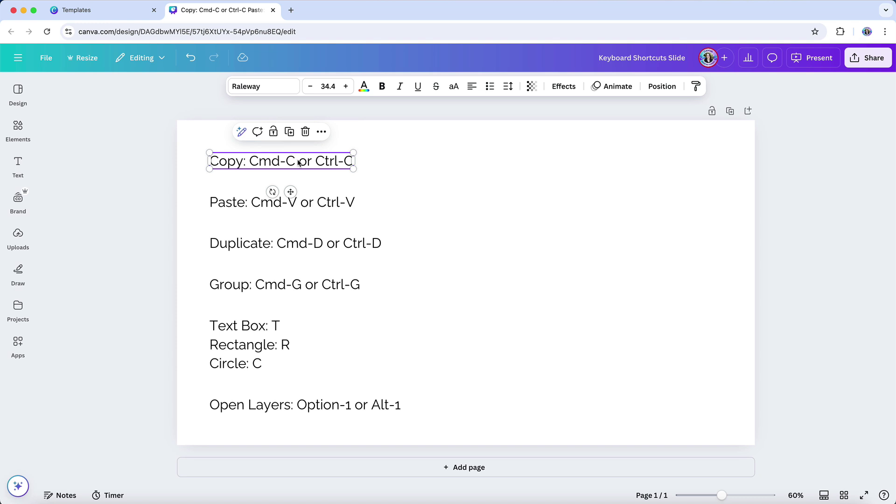
pyautogui.click(326, 202)
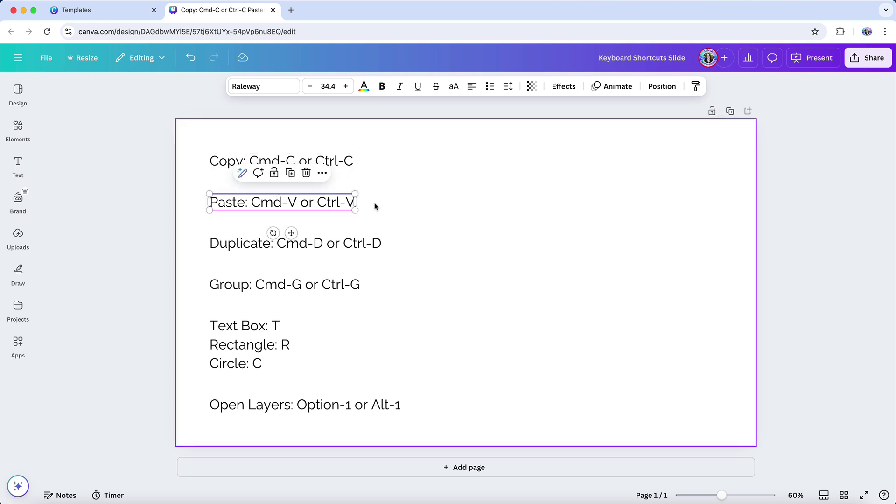
pyautogui.press('super+v')
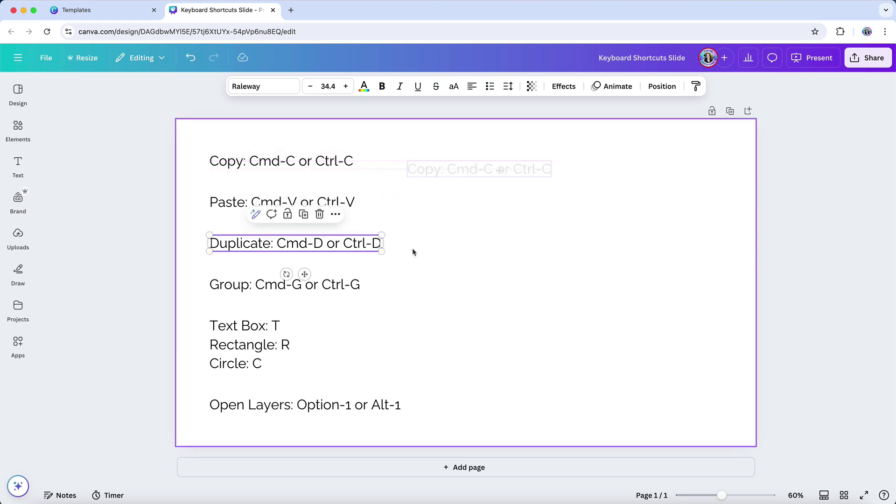
pyautogui.moveTo(358, 247); pyautogui.dragTo(551, 243)
# Group the Copy, Paste, both Duplicate and Group text lines, and shift the group slightly on the slide
pyautogui.moveTo(439, 284); pyautogui.dragTo(268, 149)
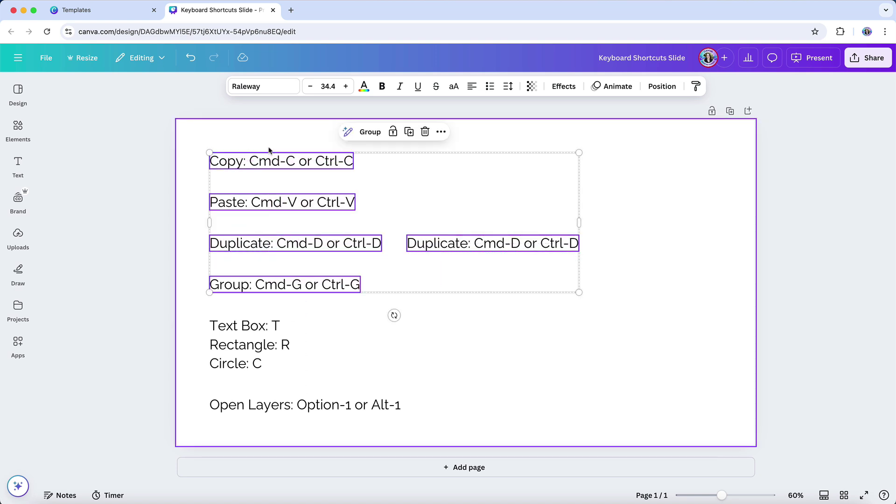
pyautogui.press('super+g')
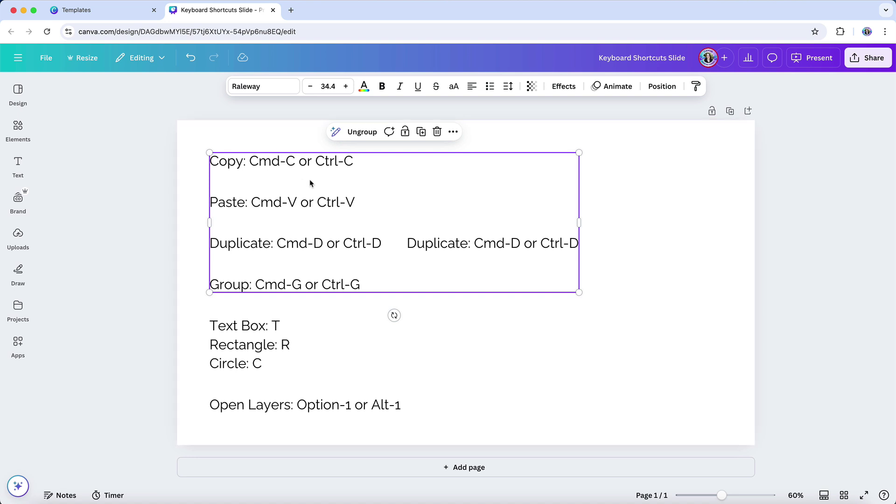
pyautogui.moveTo(325, 196)
pyautogui.mouseDown()
pyautogui.moveTo(317, 183)
pyautogui.moveTo(330, 196)
pyautogui.mouseUp()
# Add a new text box to the Keyboard Shortcuts slide
pyautogui.click(358, 344)
pyautogui.press('t')
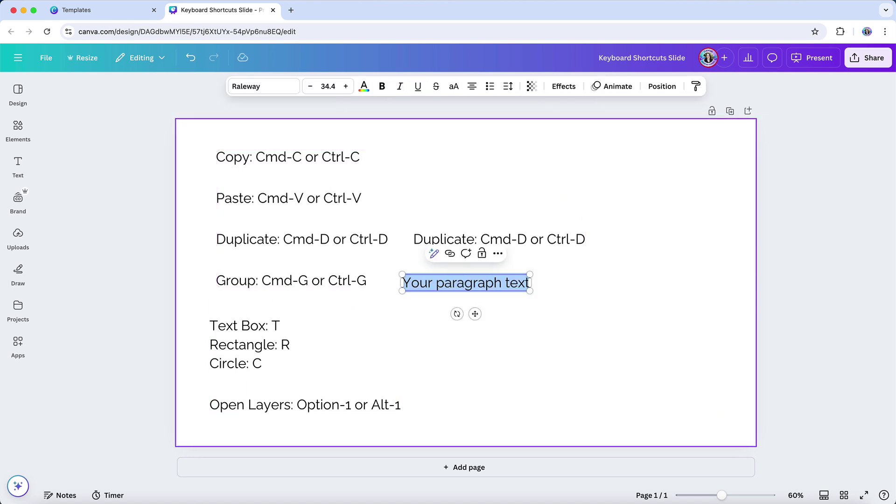
# Add a navy square and a navy circle to the slide, and place the circle below the "Your paragraph text" box
pyautogui.click(361, 339)
pyautogui.press('r')
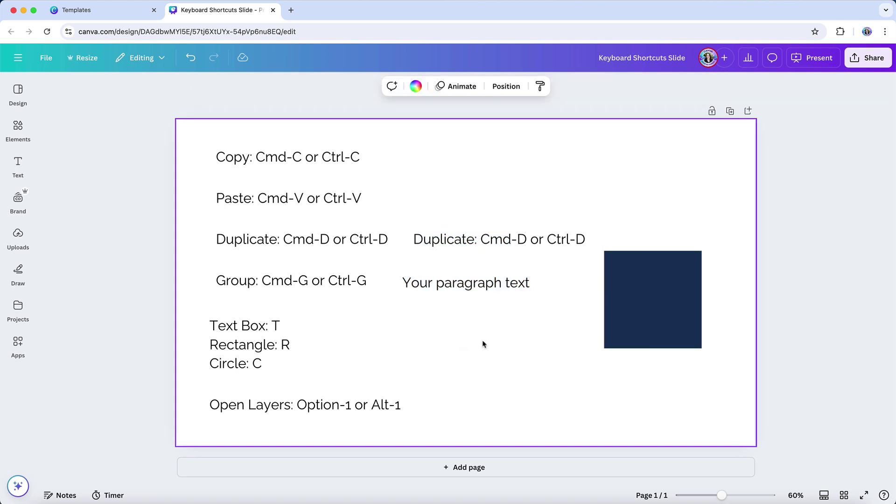
pyautogui.press('c')
pyautogui.press('Escape')
pyautogui.moveTo(444, 312); pyautogui.dragTo(509, 377)
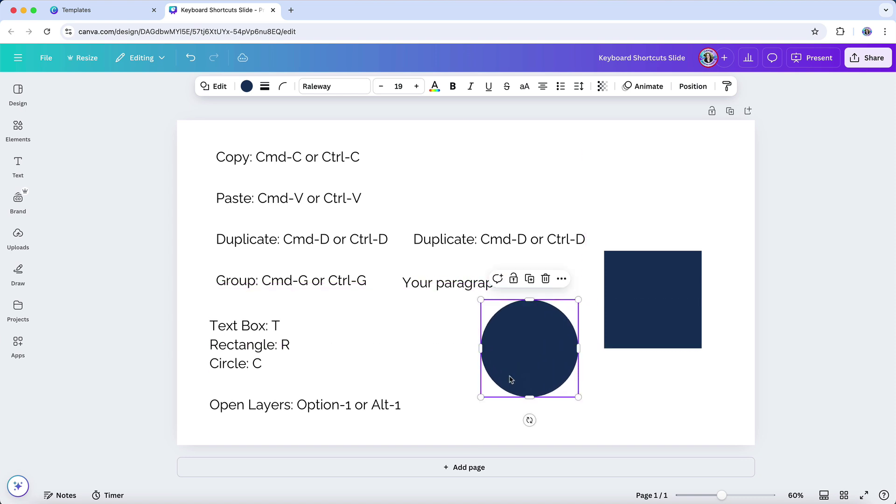
# Select the "Open Layers: Option-1 or Alt-1" text line and open the slide's layers list
pyautogui.click(357, 400)
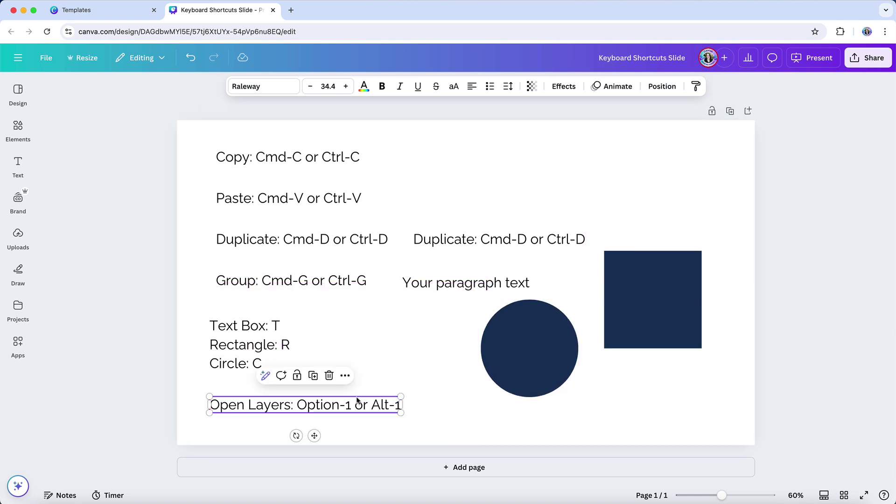
pyautogui.hotkey('alt', '1')
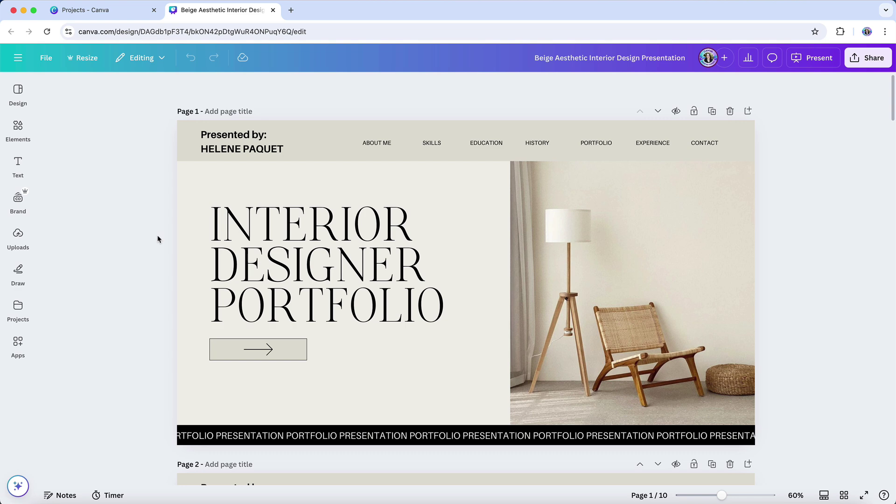
# Recolor the "Presented by" text on page 1 with the navy brand color and apply that color change to all pages
pyautogui.click(216, 151)
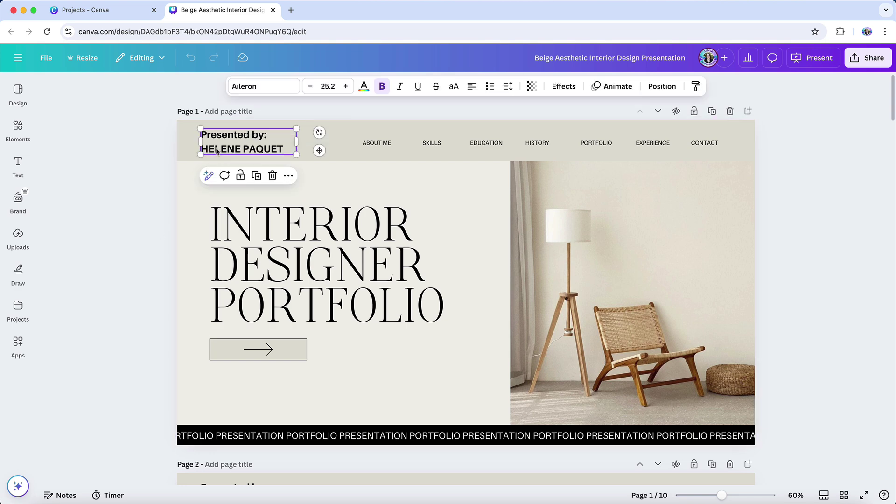
pyautogui.click(364, 87)
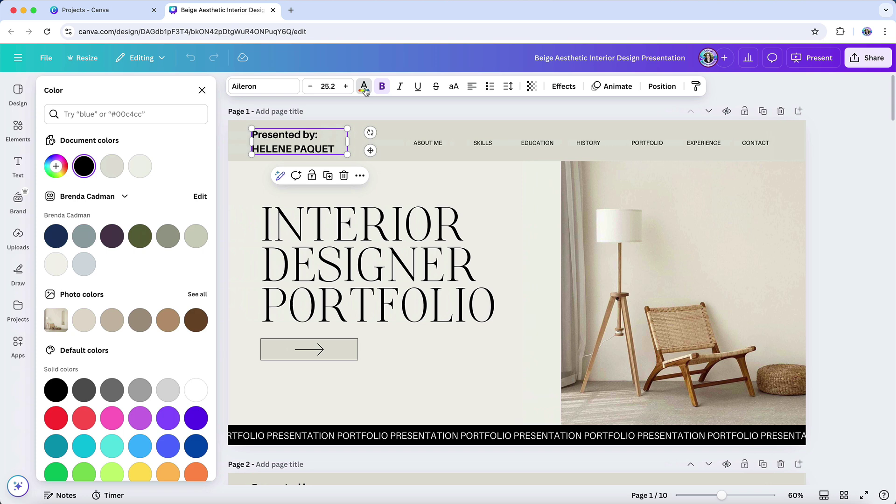
pyautogui.click(59, 235)
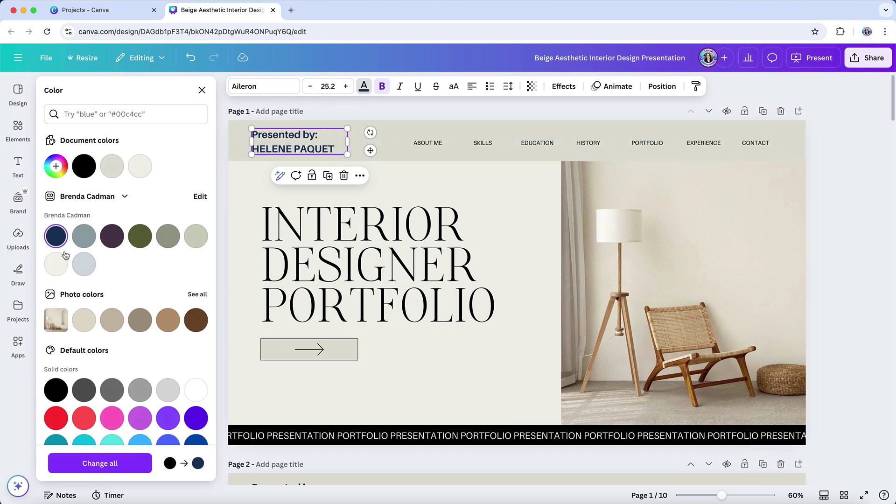
pyautogui.click(121, 463)
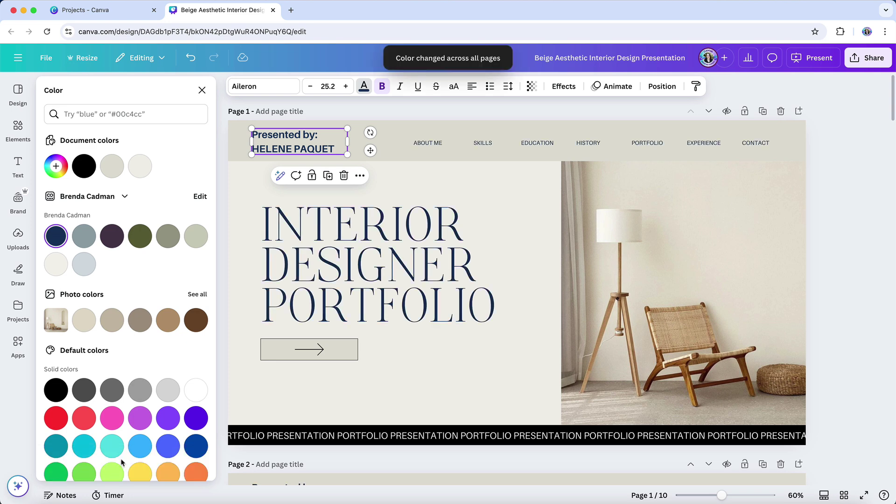
# Change the "Interior Designer Portfolio" title font to Libre Baskerville, apply it across the whole design, and check page 2
pyautogui.click(276, 237)
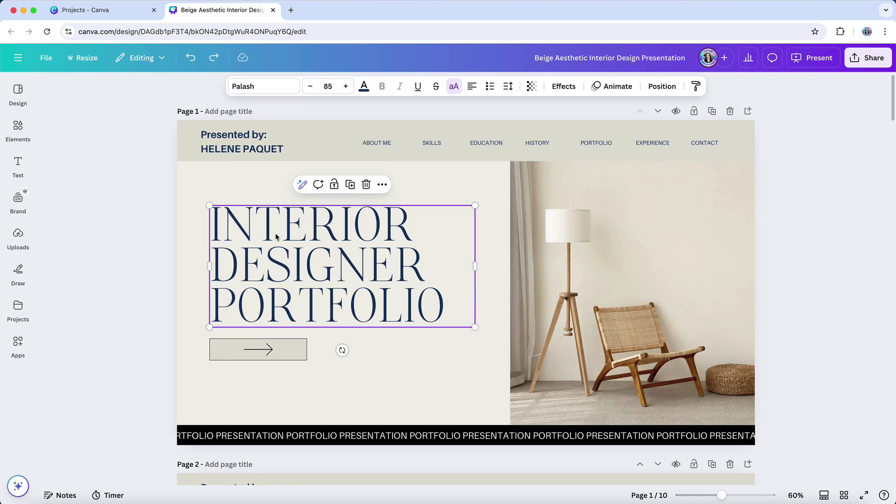
pyautogui.click(270, 87)
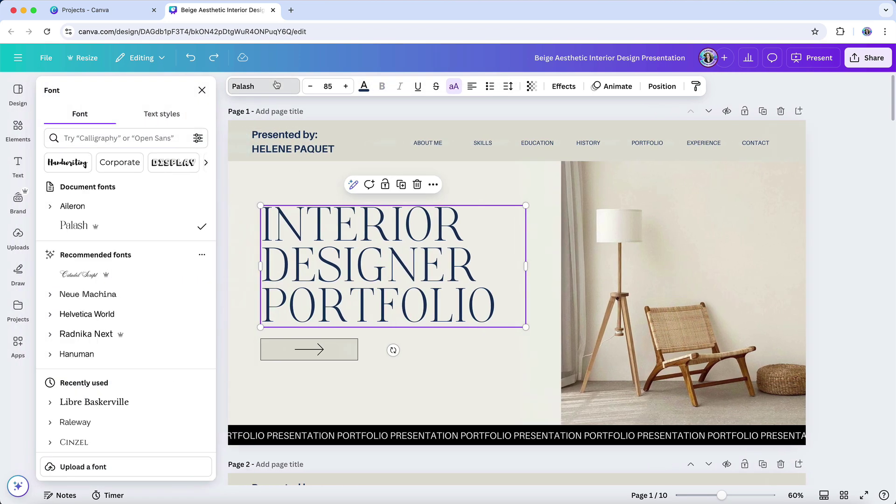
pyautogui.scroll(-3, 94, 328)
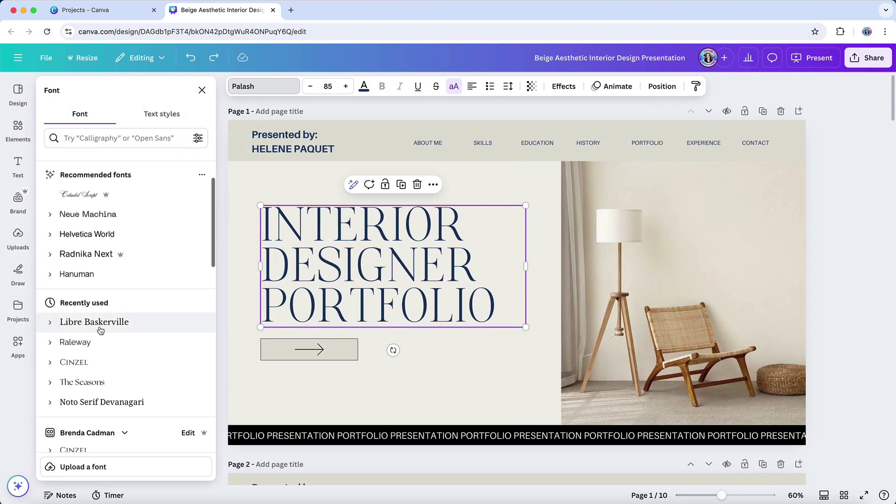
pyautogui.click(93, 321)
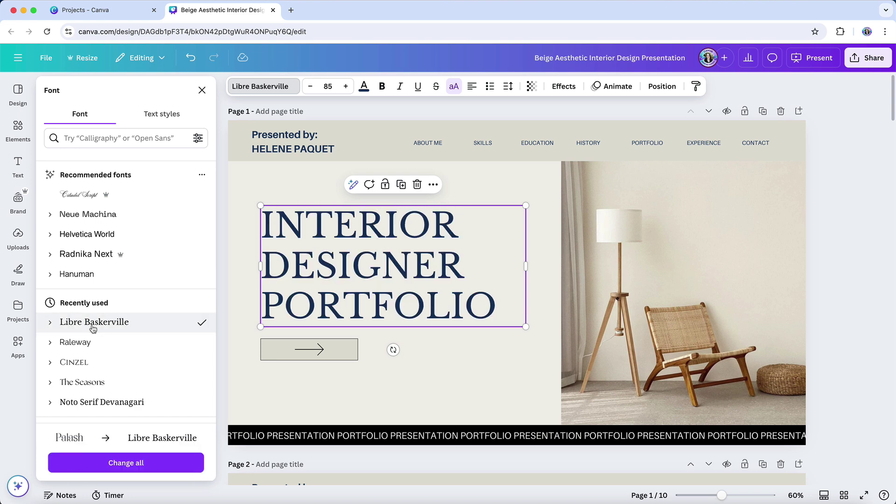
pyautogui.click(90, 463)
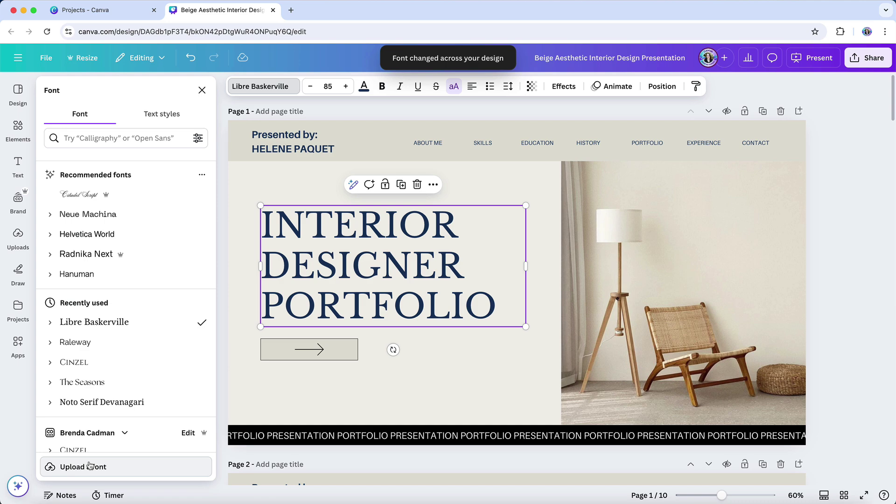
pyautogui.click(228, 273)
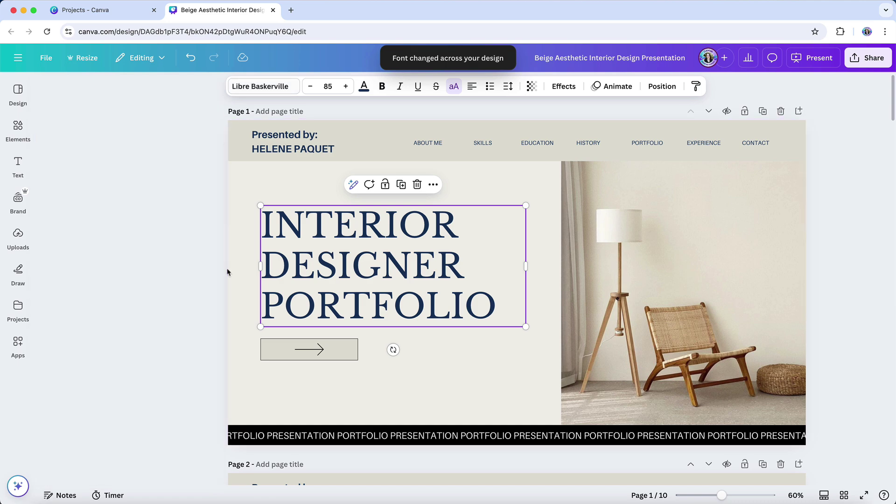
pyautogui.scroll(-5, 249, 275)
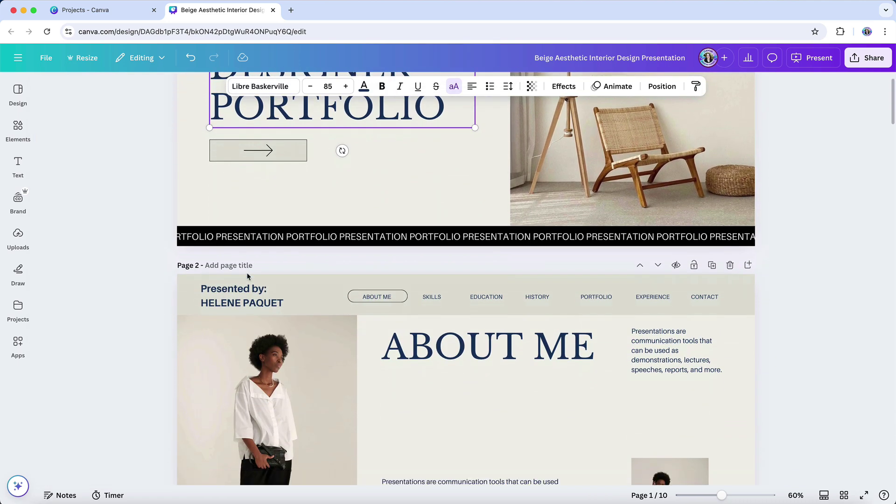